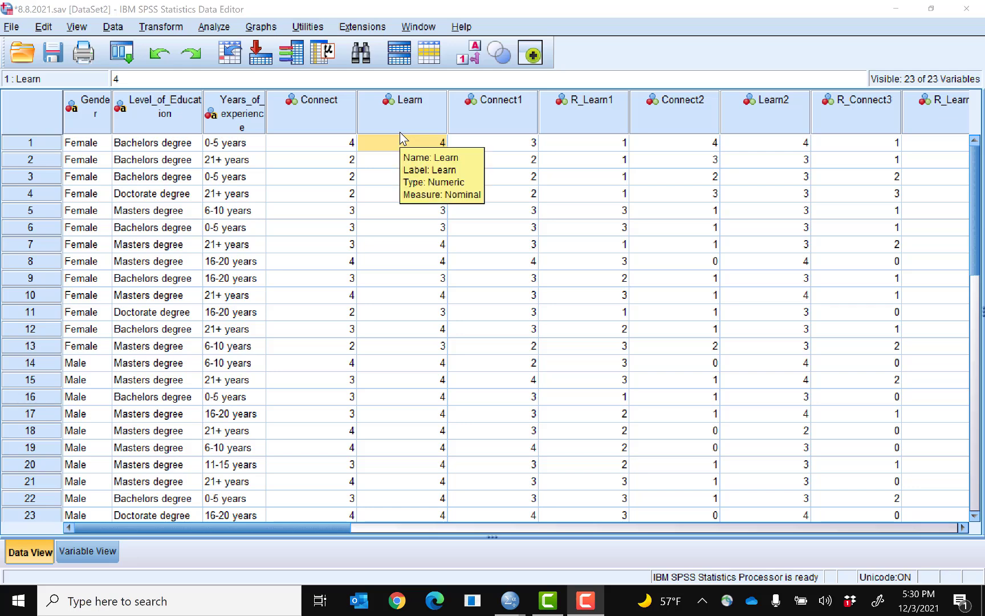
Step: Start a new Compute Variable with target variable name Learn_Raw
click(164, 29)
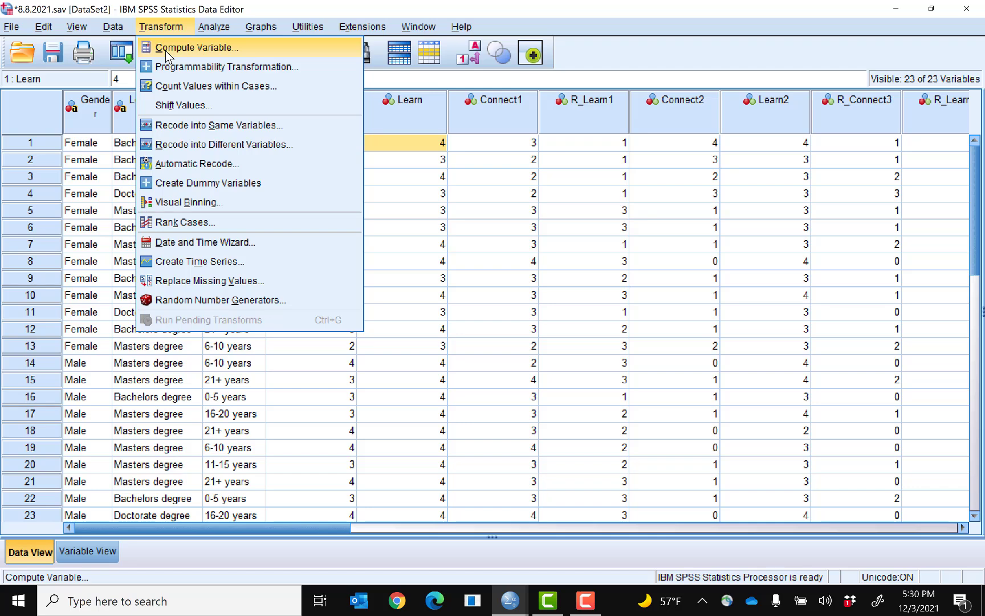
click(165, 49)
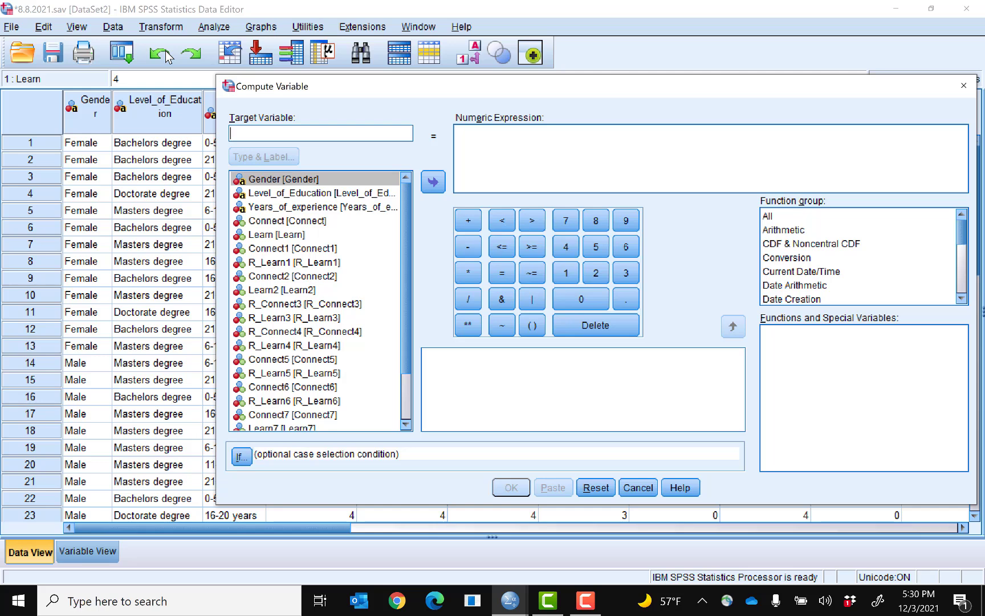
text(Le)
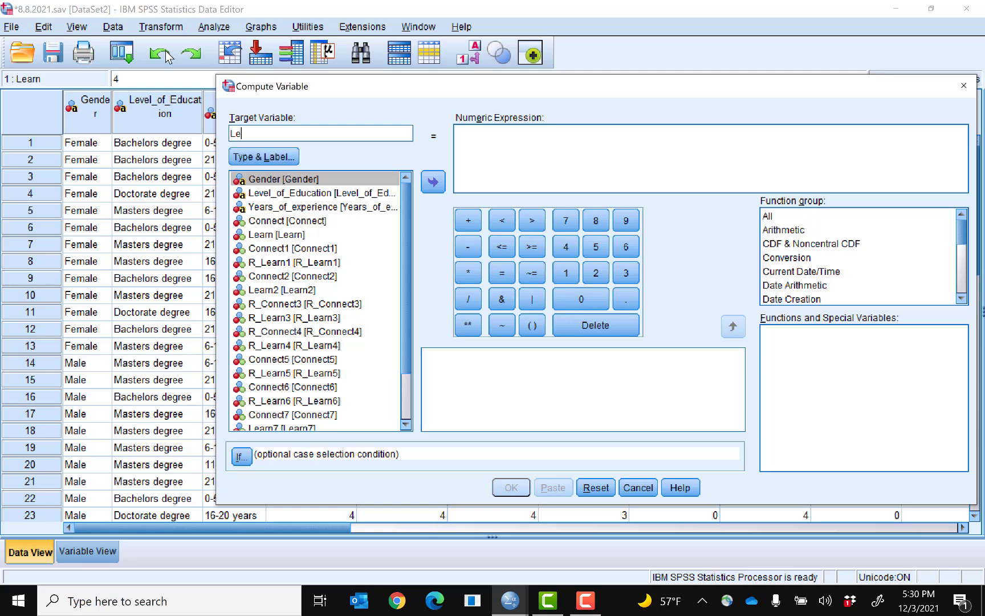
text(arn_Raw)
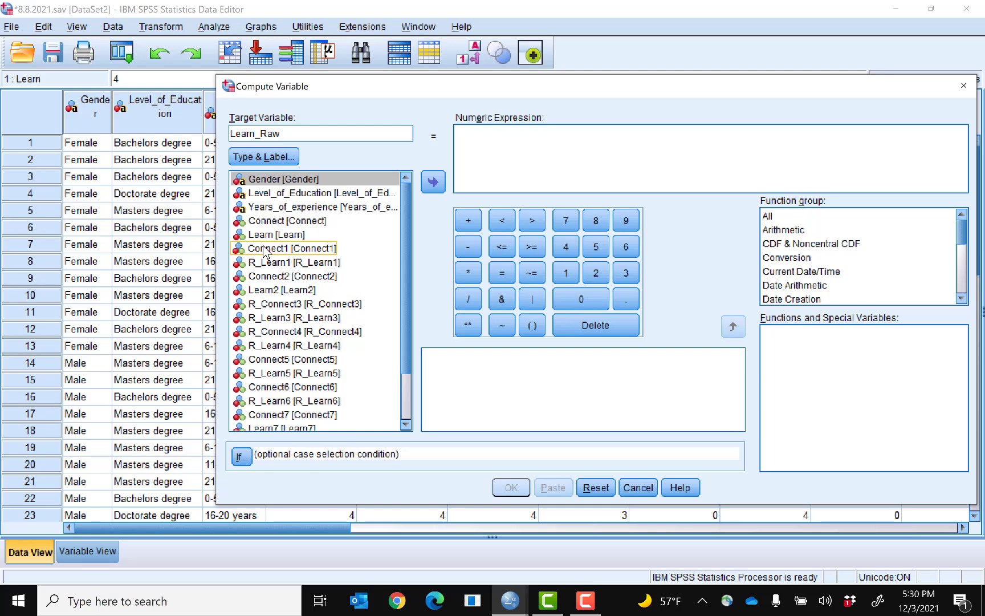
Step: Begin the Learn_Raw formula as Learn + R_Learn1 + Learn2 + R_Learn3 +
click(297, 235)
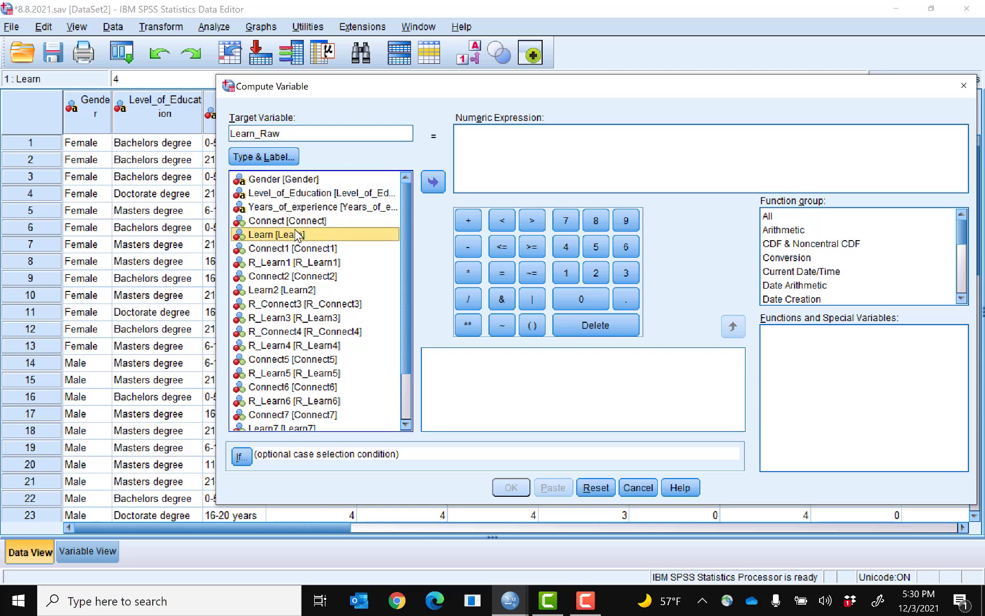
click(432, 182)
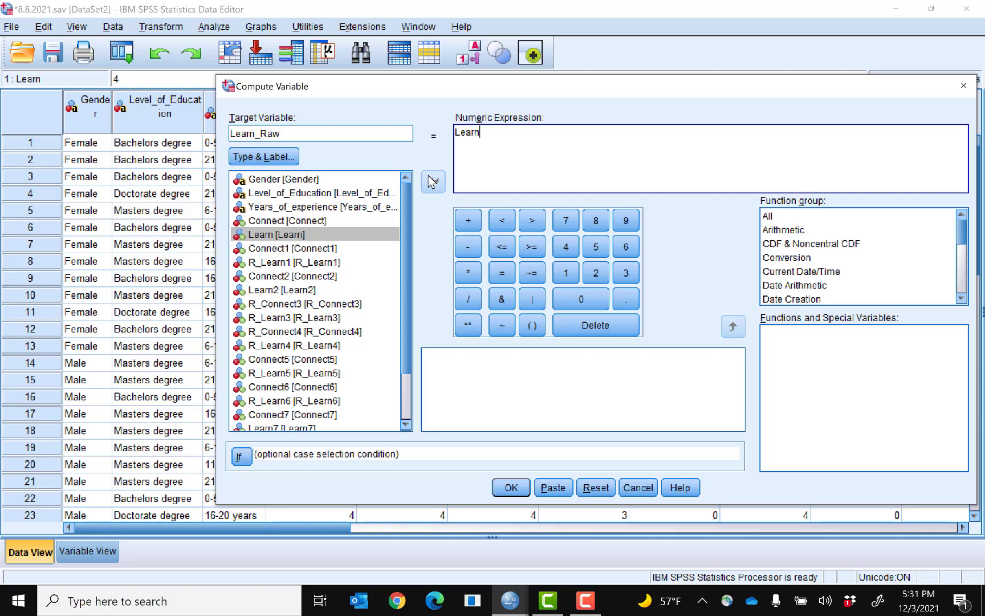
click(469, 221)
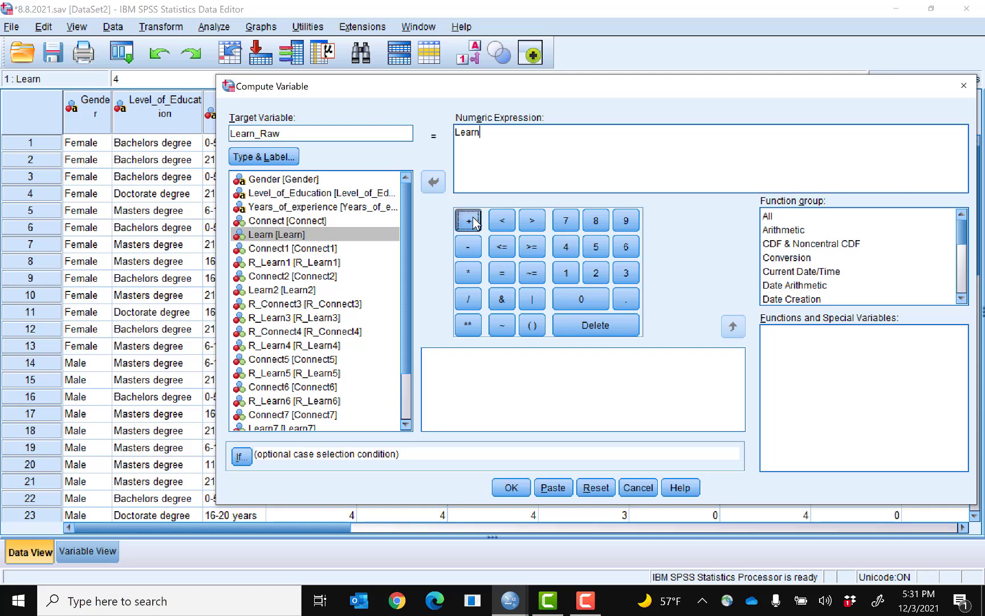
click(319, 262)
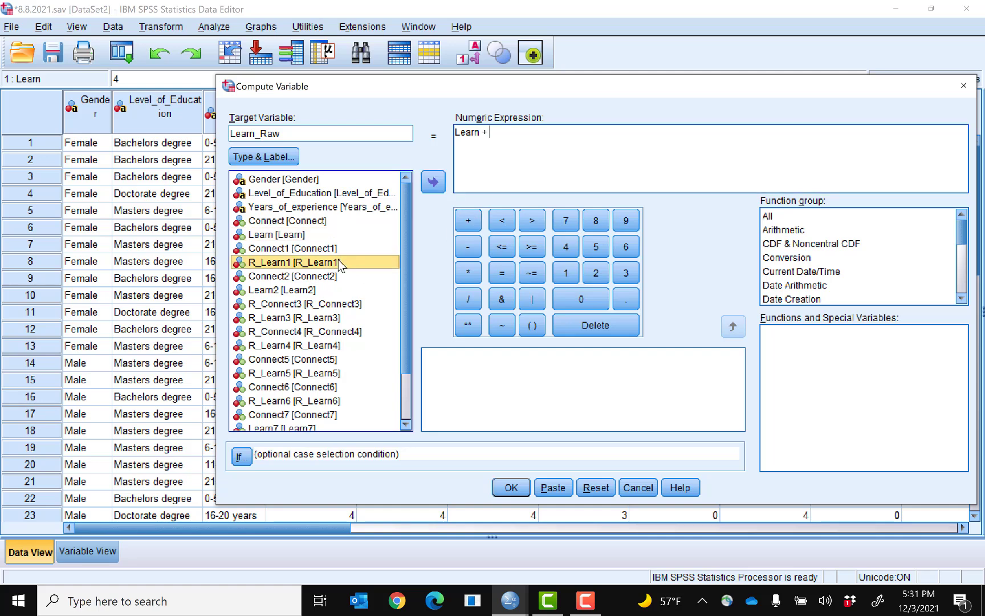
click(433, 182)
click(469, 222)
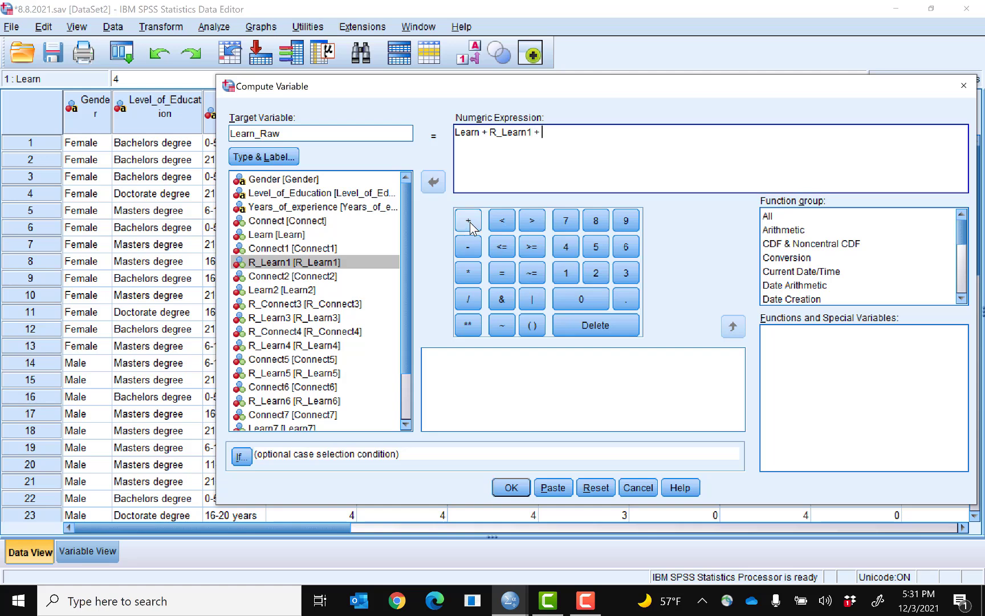
click(307, 291)
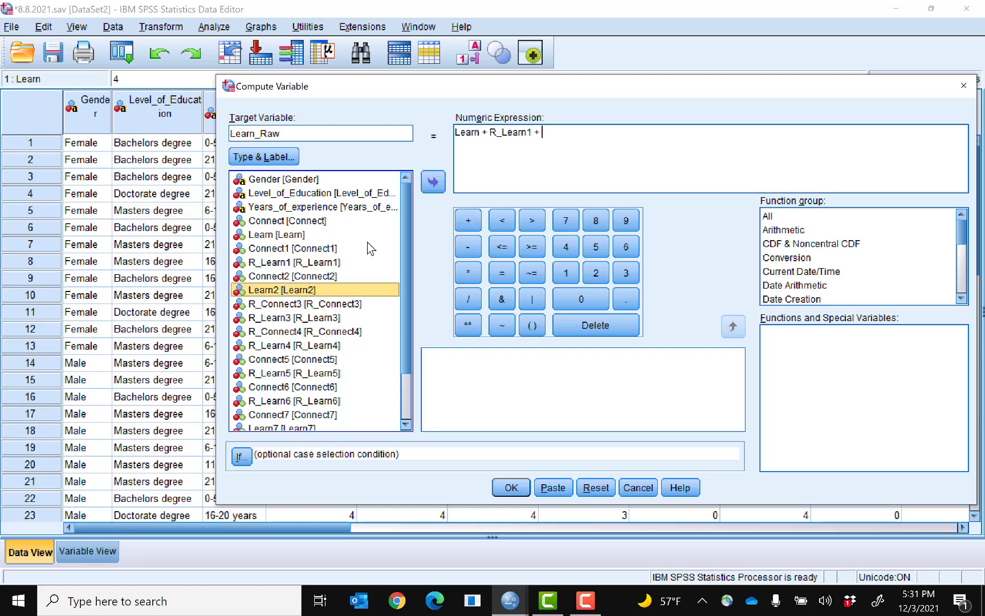
click(433, 182)
click(468, 222)
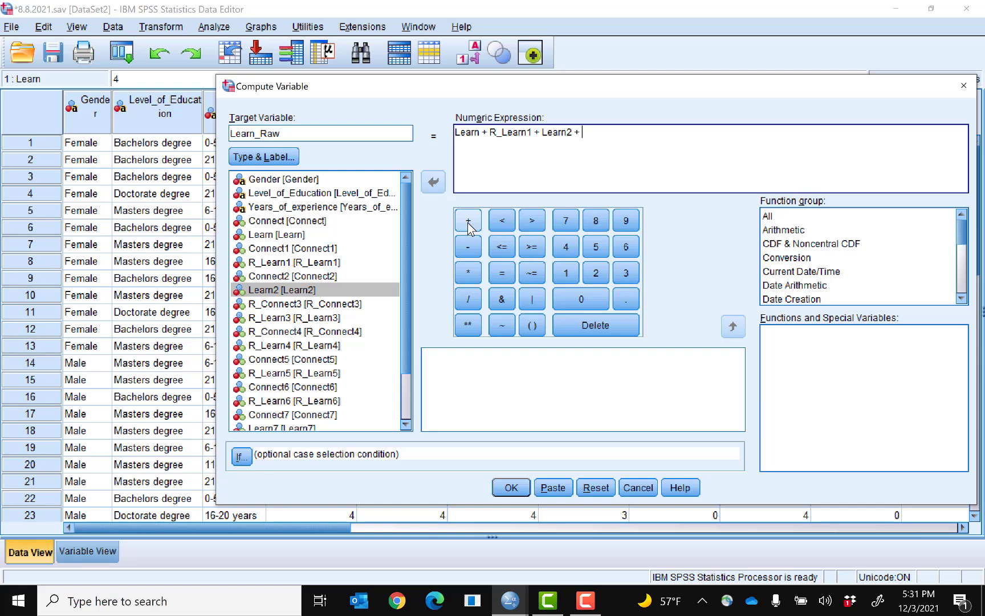
click(302, 319)
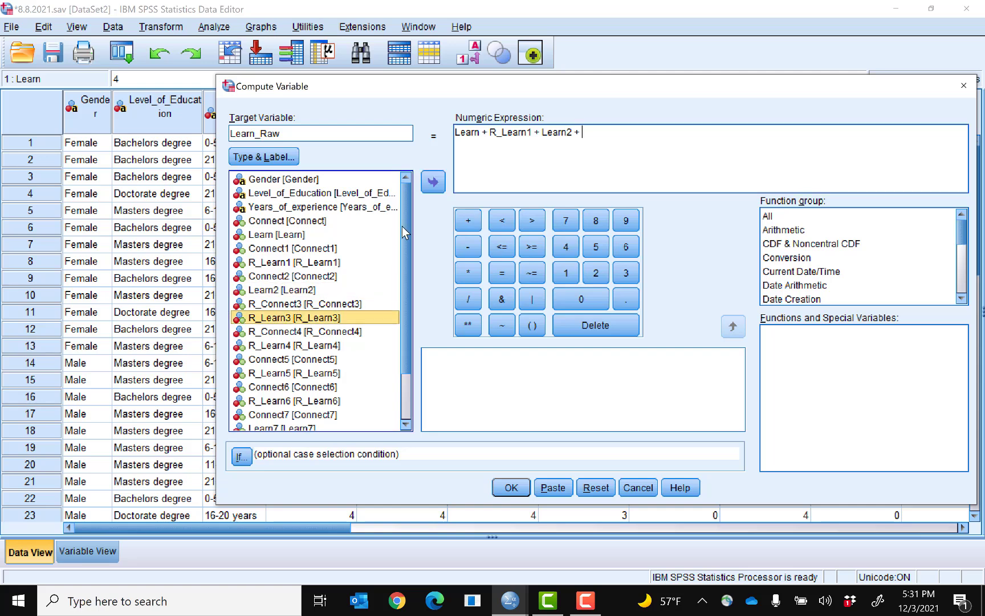
click(433, 182)
click(468, 222)
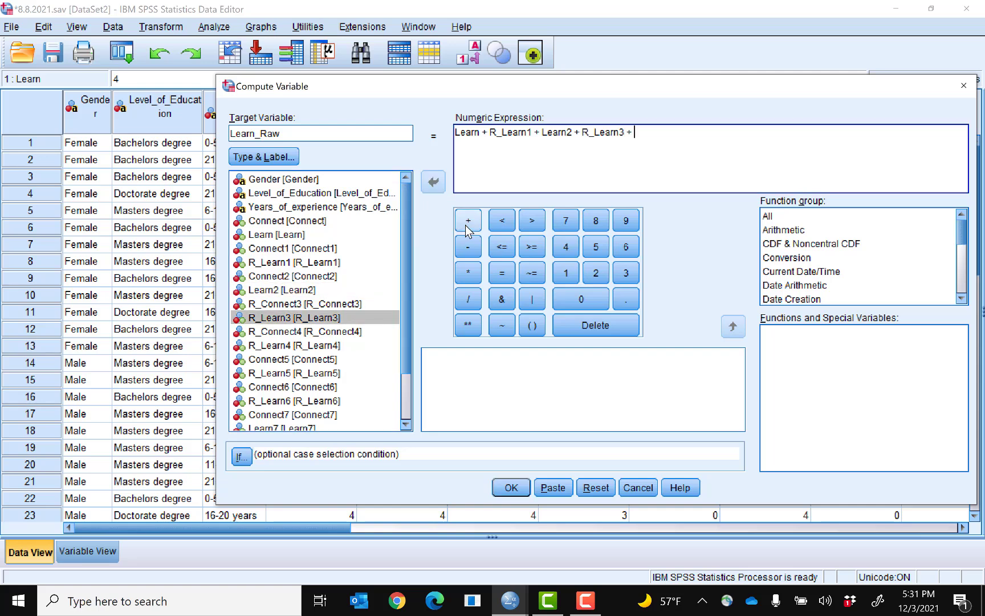
Step: Extend the formula with R_Learn4 + R_Learn5 + R_Learn6 +
click(295, 347)
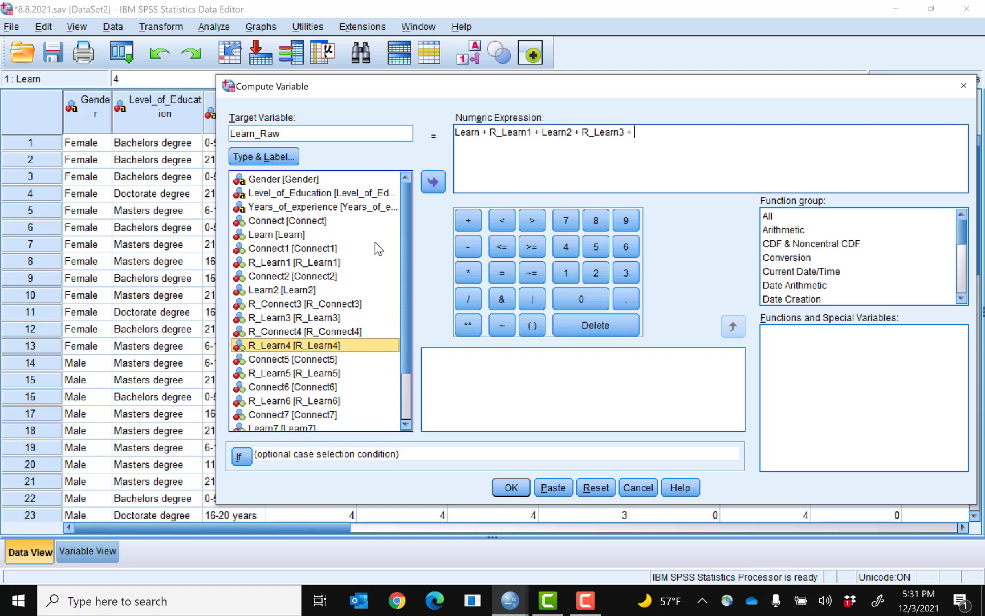
click(433, 181)
click(463, 222)
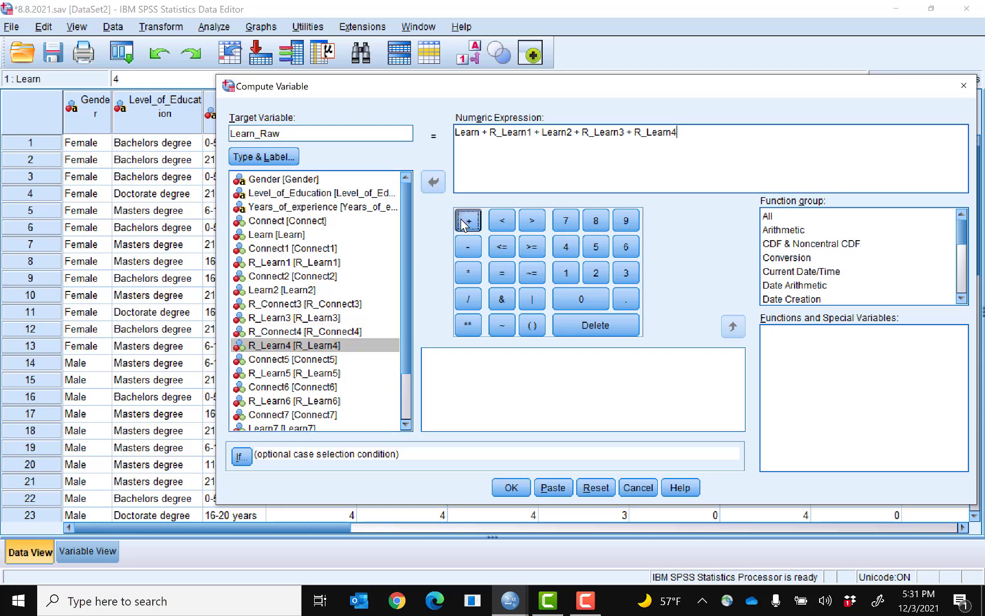
click(320, 374)
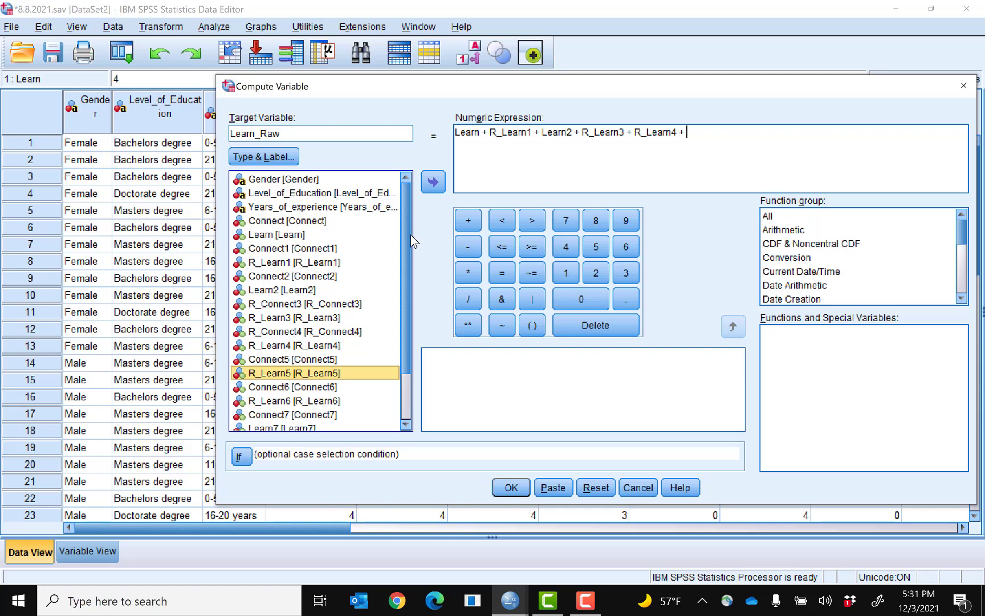
click(433, 182)
click(469, 221)
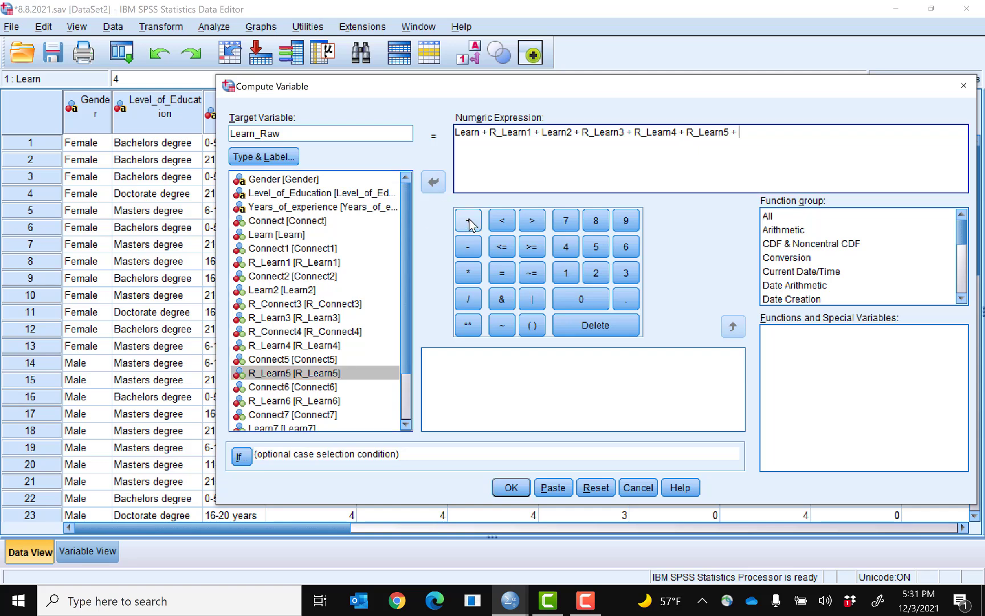
click(279, 402)
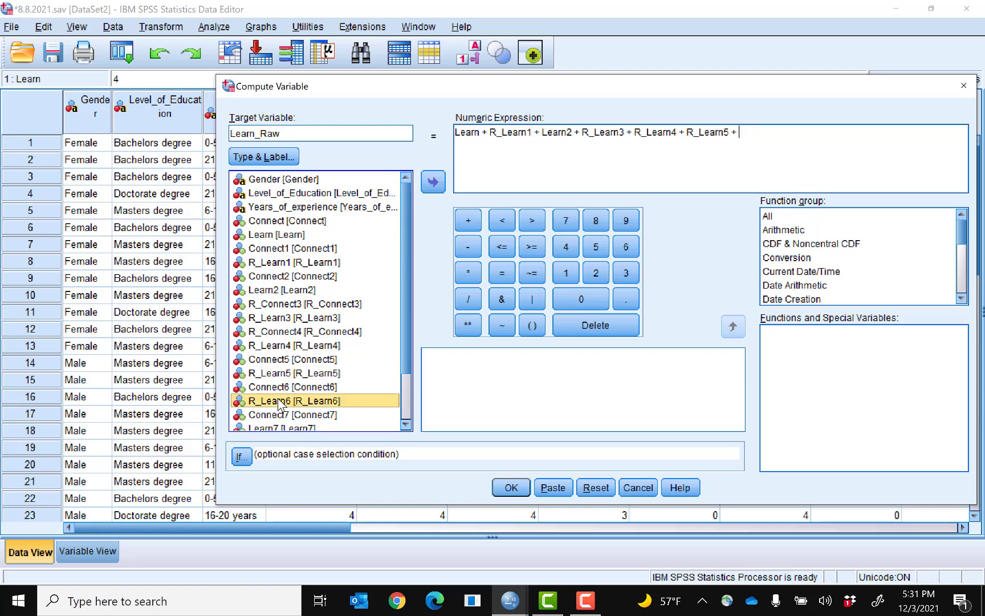
click(433, 182)
click(406, 425)
click(406, 425)
click(406, 425)
click(480, 219)
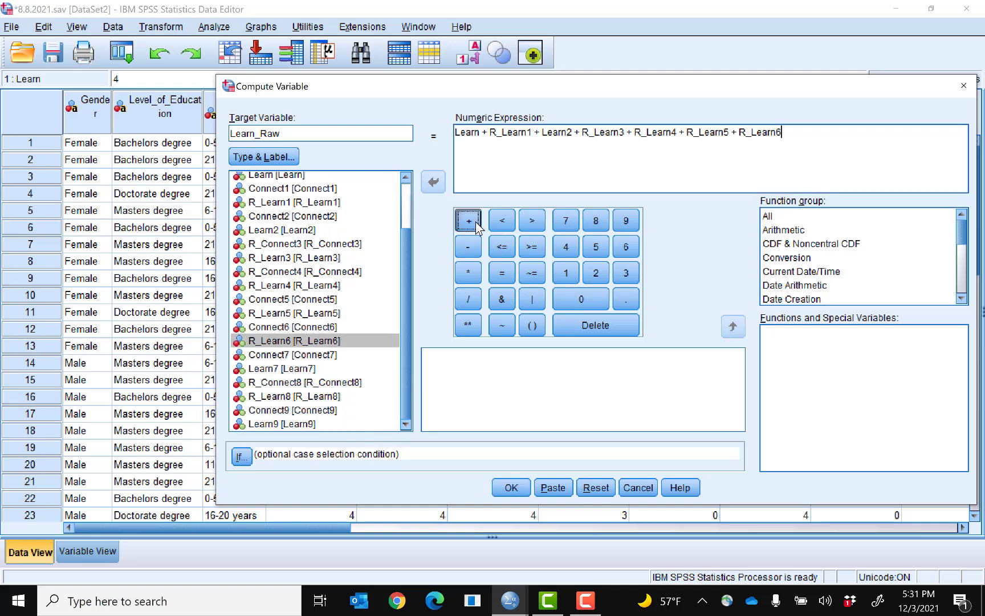
Step: Finish the sum with Learn7 + R_Learn8 + Learn9 and run the computation
click(287, 368)
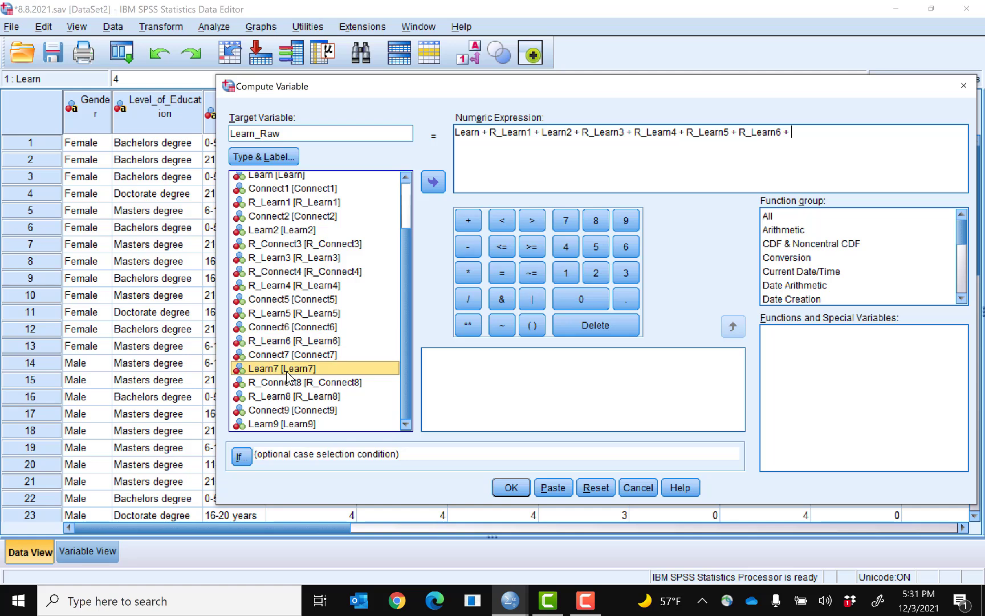
click(433, 182)
click(467, 223)
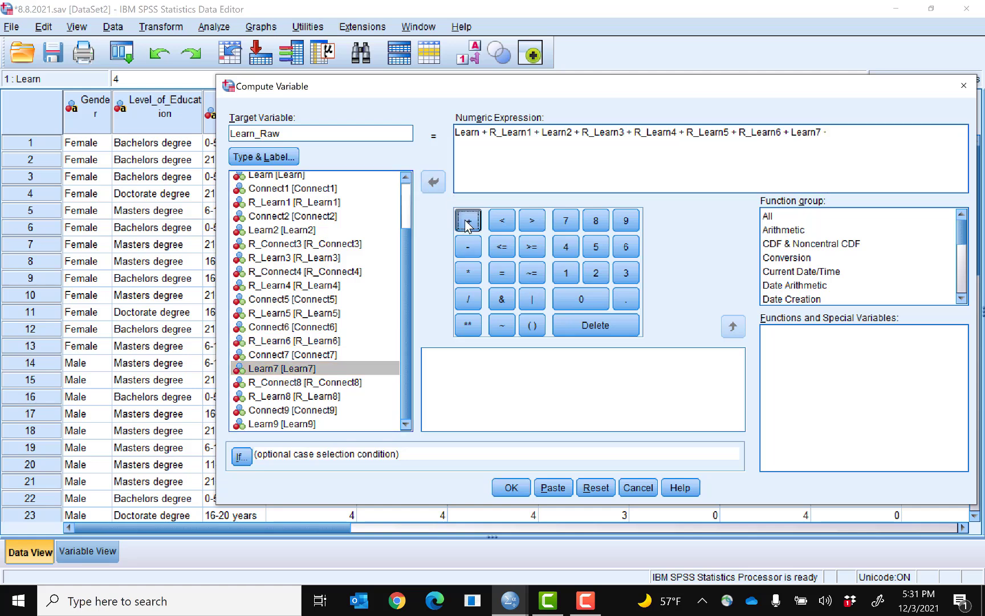
click(316, 398)
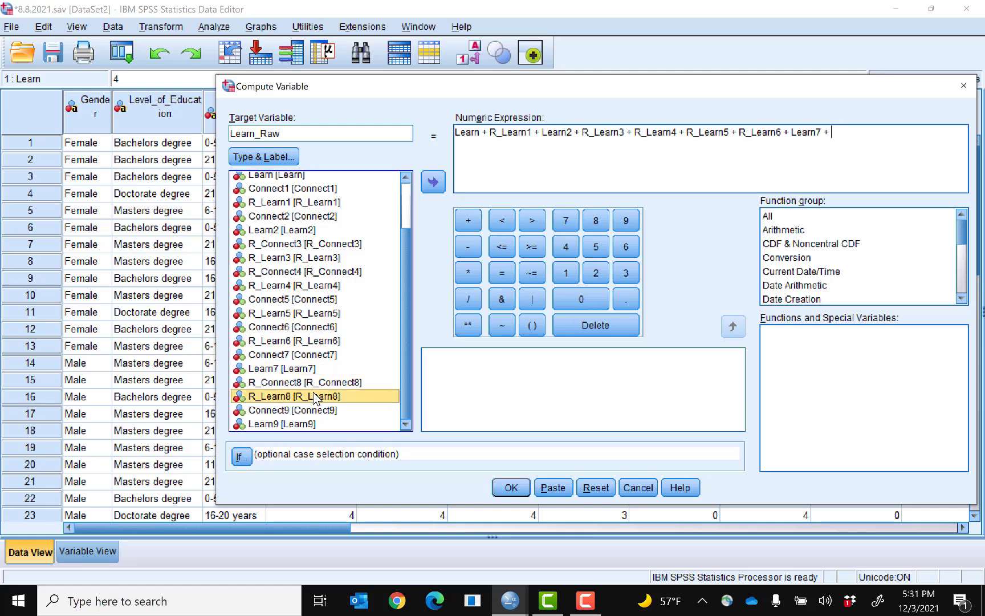
click(435, 182)
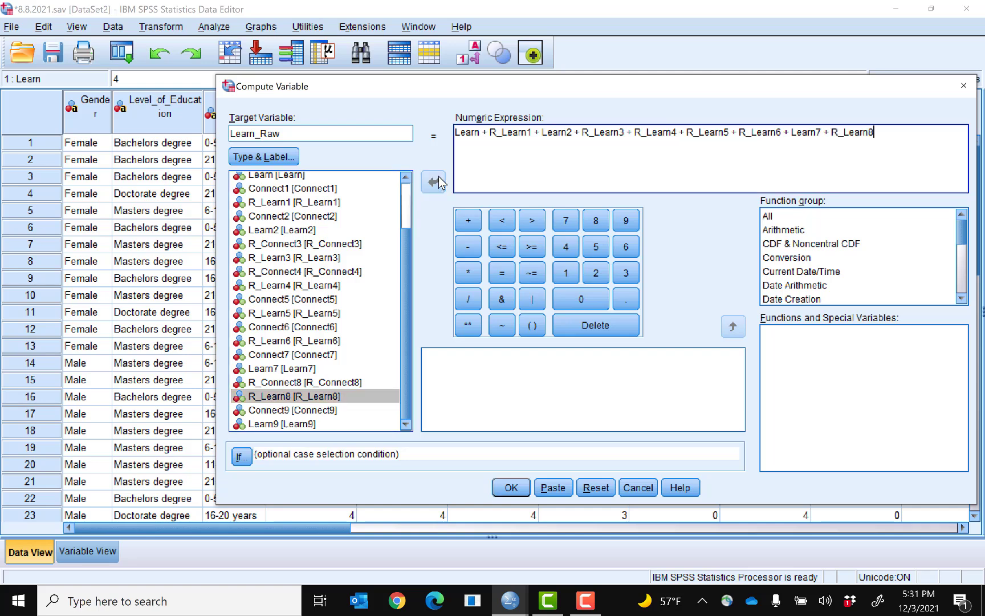
click(469, 224)
click(290, 426)
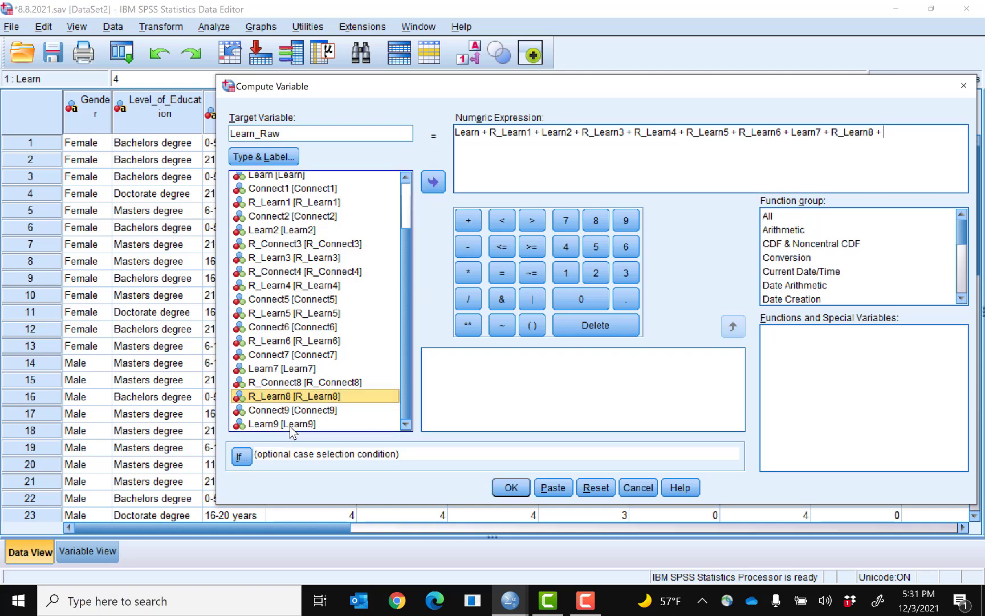
click(433, 182)
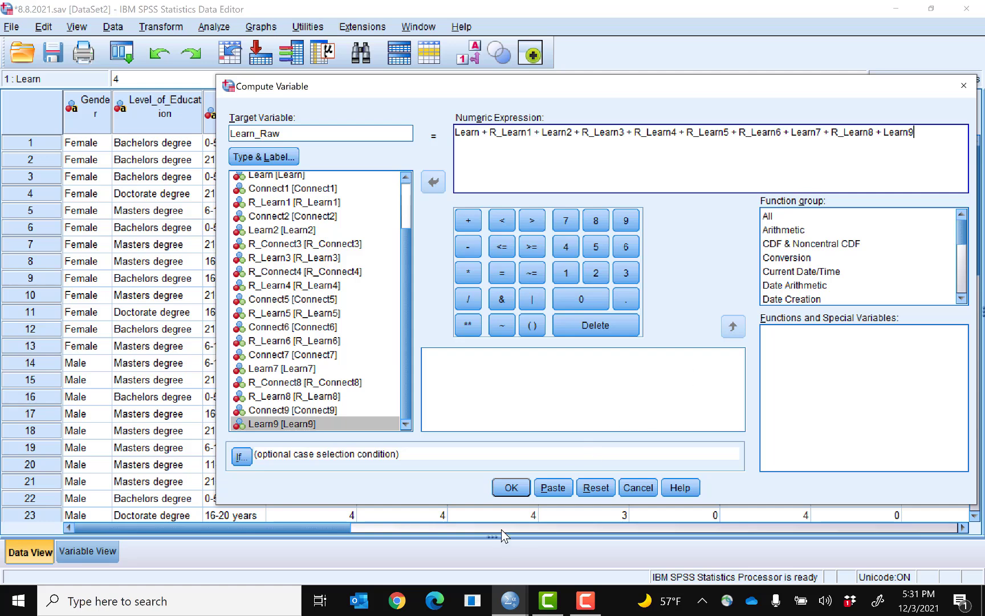
click(512, 488)
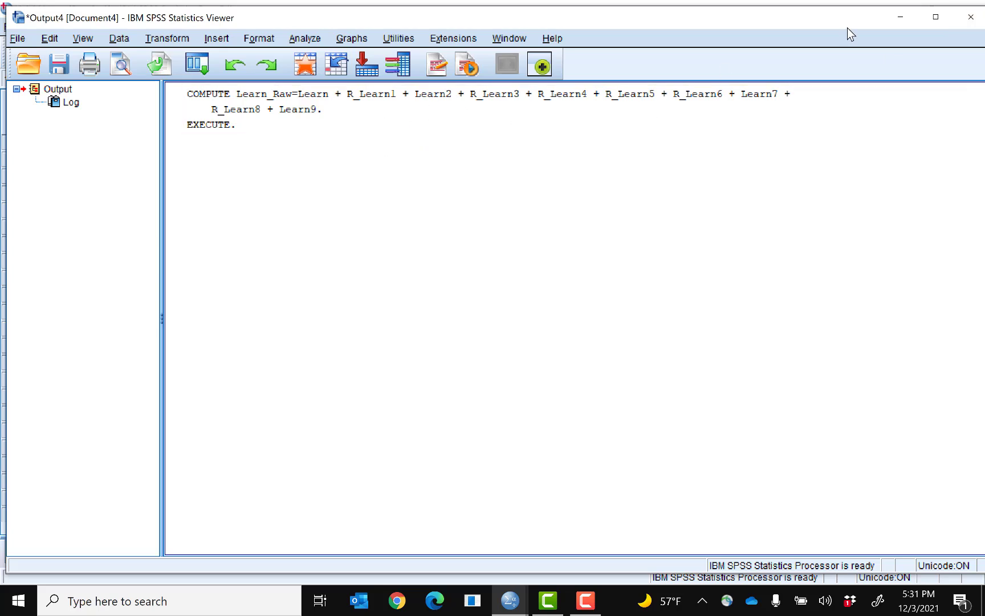
Step: Close the Output Viewer without saving and scroll Data View to the Learn_Raw totals
click(972, 18)
click(498, 320)
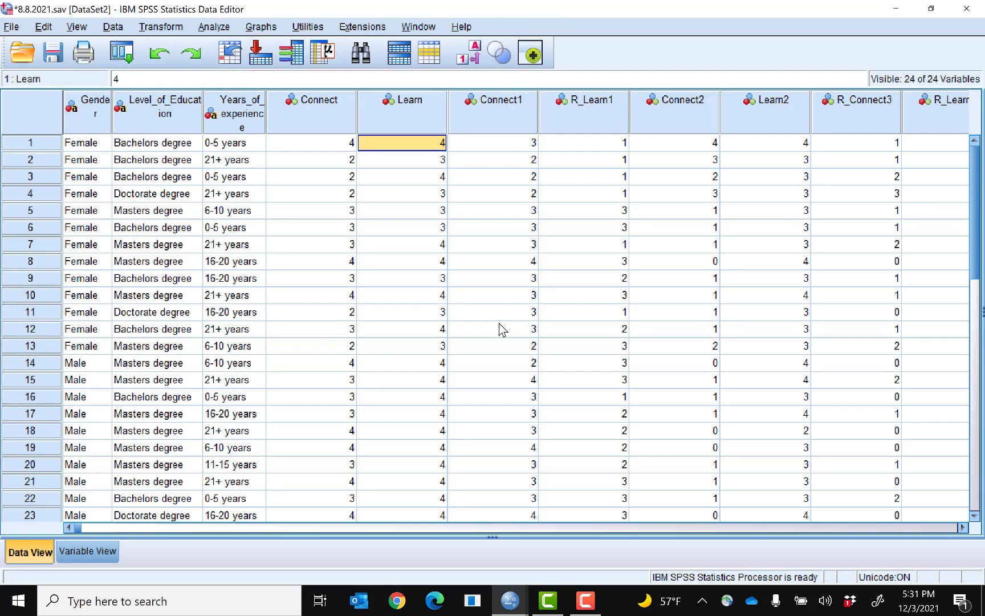
click(462, 527)
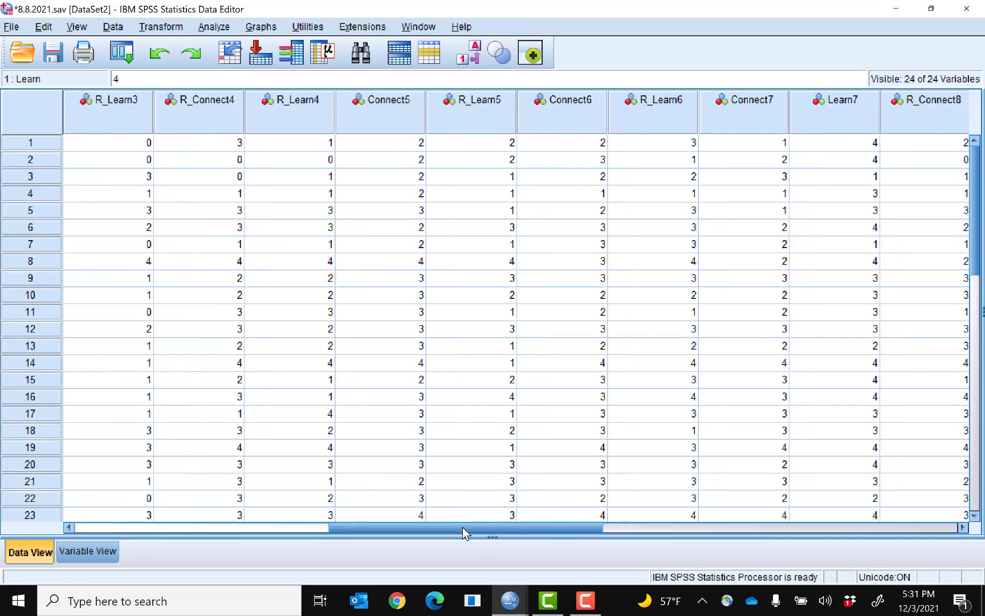
click(662, 528)
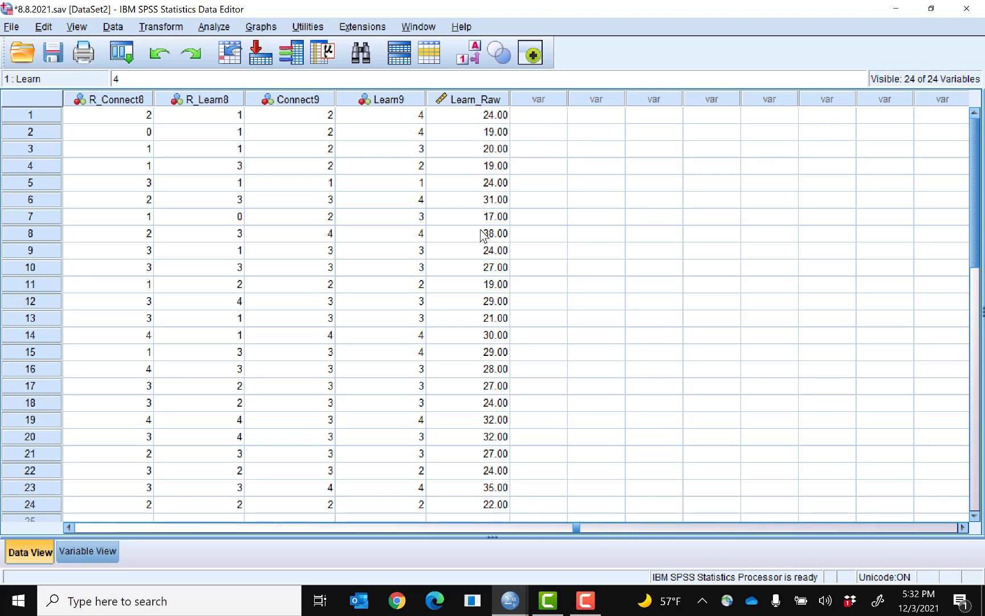
Step: Reset Compute Variable and build the expression Learn_Raw / 10
click(162, 27)
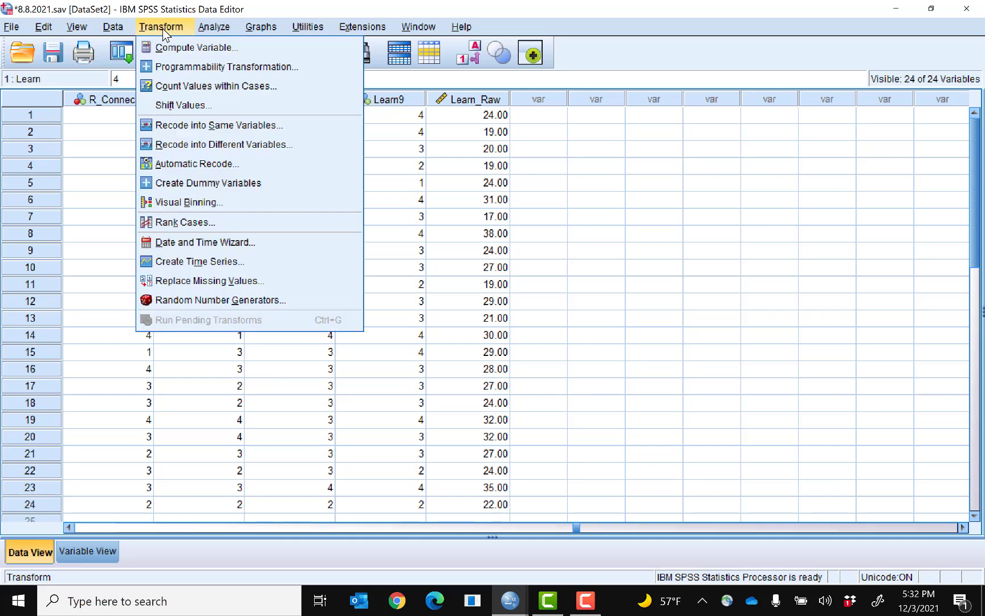
click(169, 48)
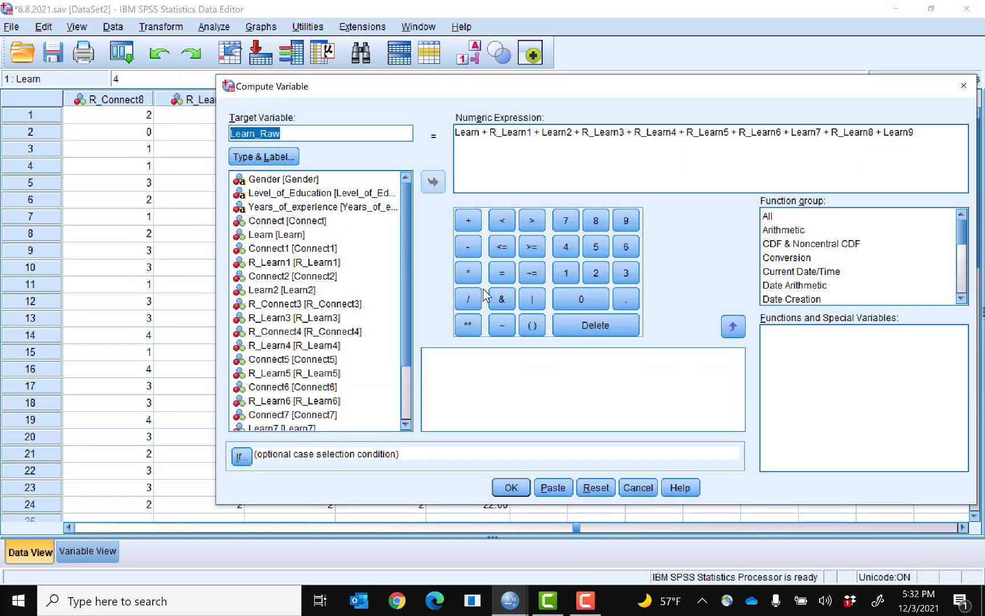
click(593, 488)
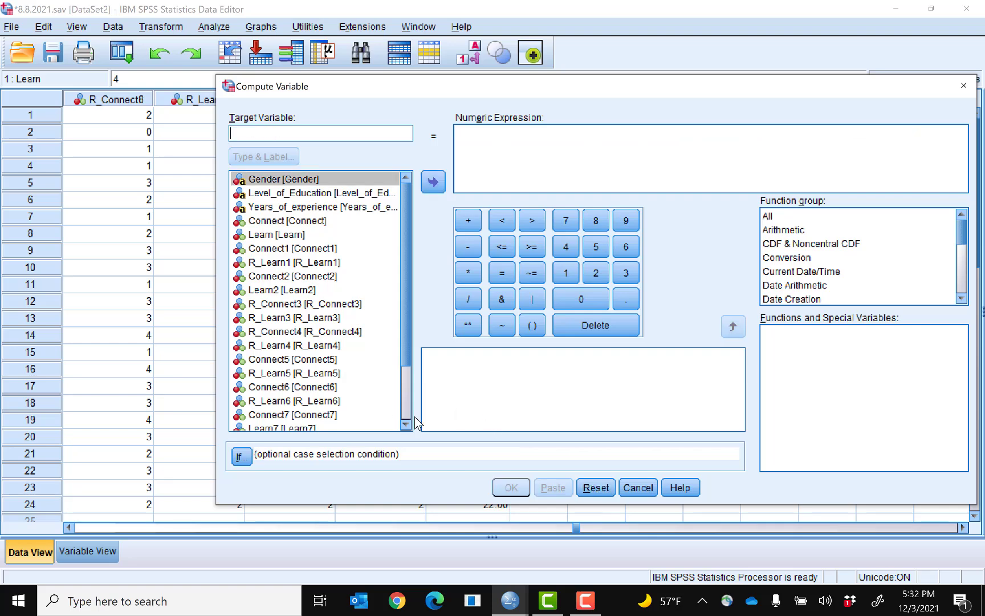
scroll(409, 422, down, 2)
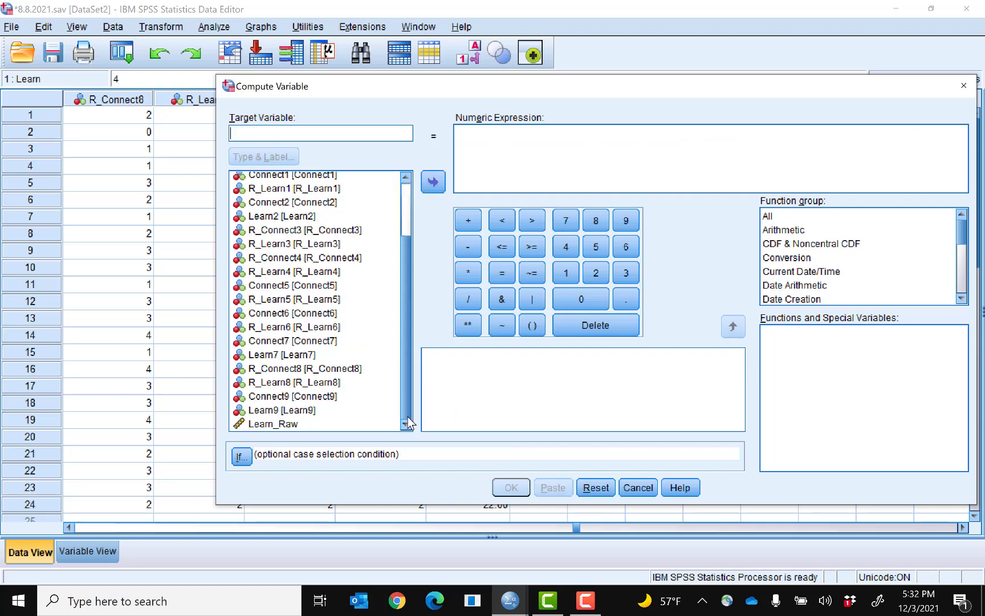
click(299, 429)
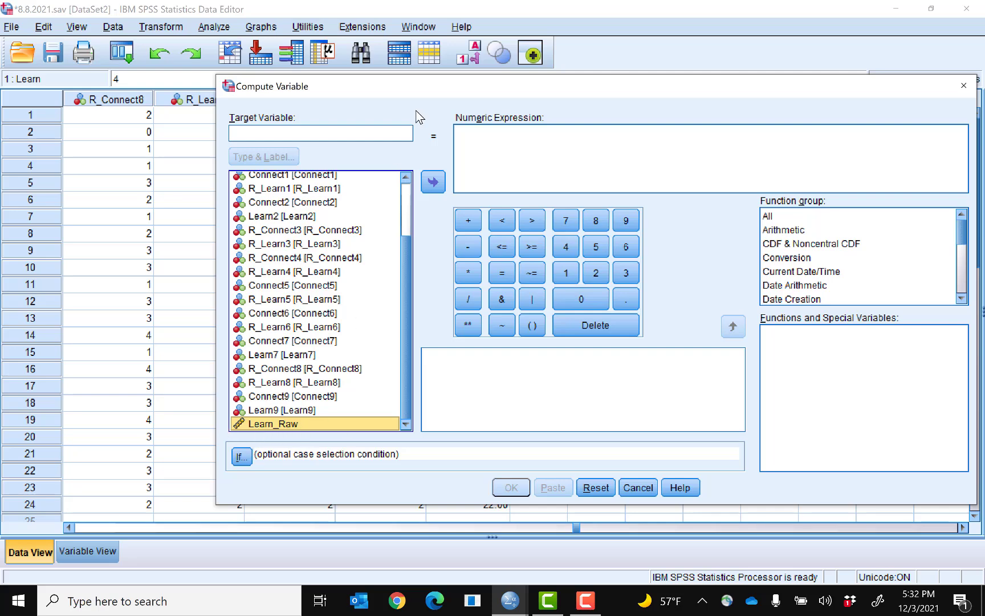
click(434, 182)
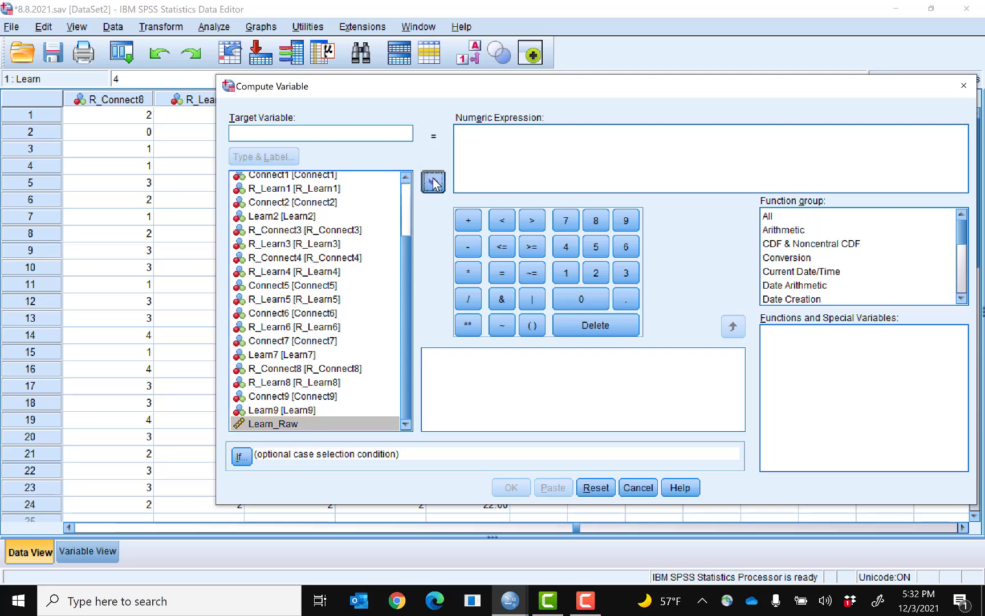
click(468, 295)
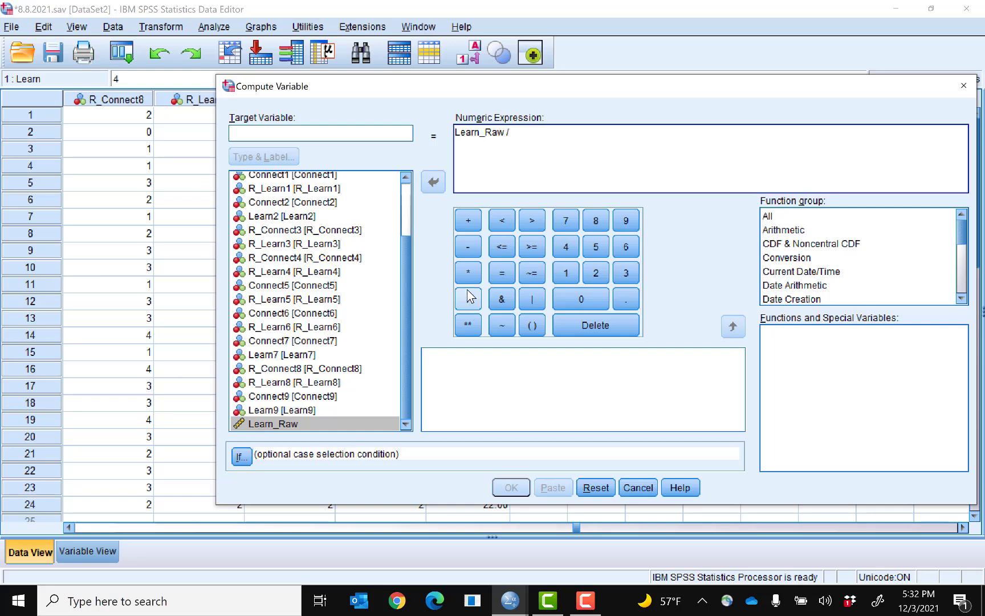
click(566, 272)
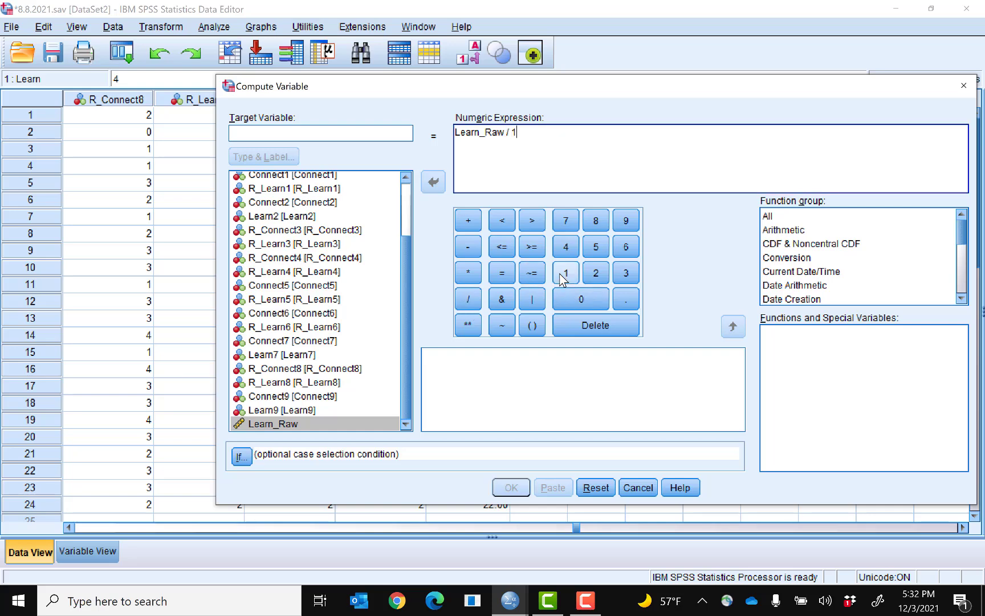
click(576, 299)
Step: Name the target Learn_Avg, run it, and minimize the Output Viewer
click(392, 136)
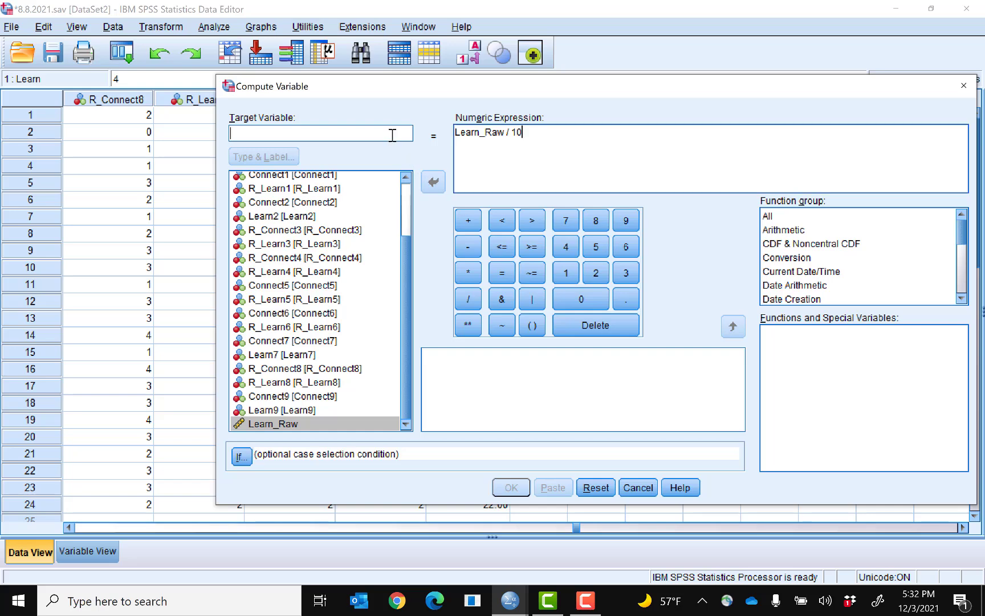
text(Learn)
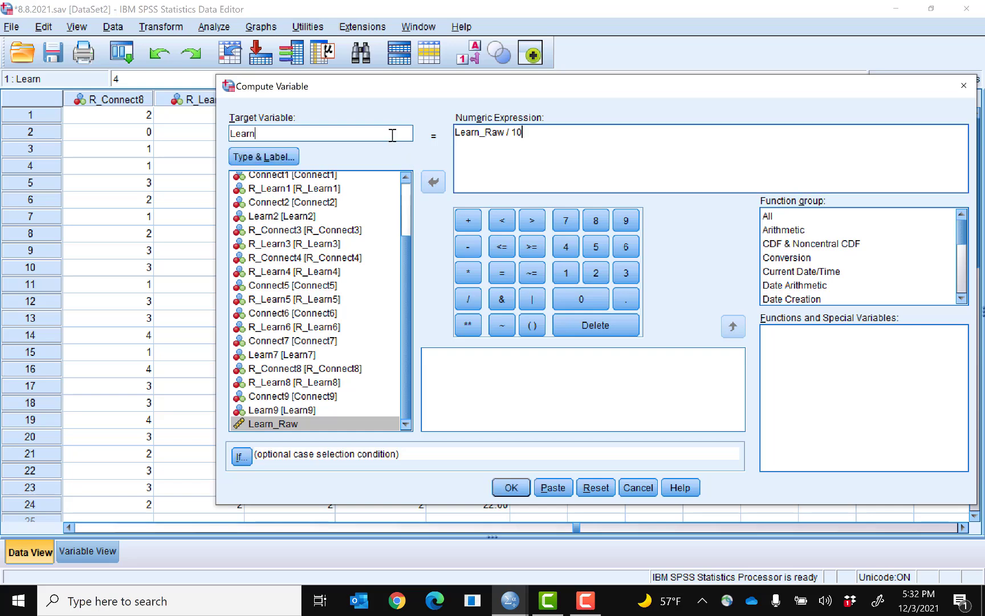
text(_Avg)
click(512, 488)
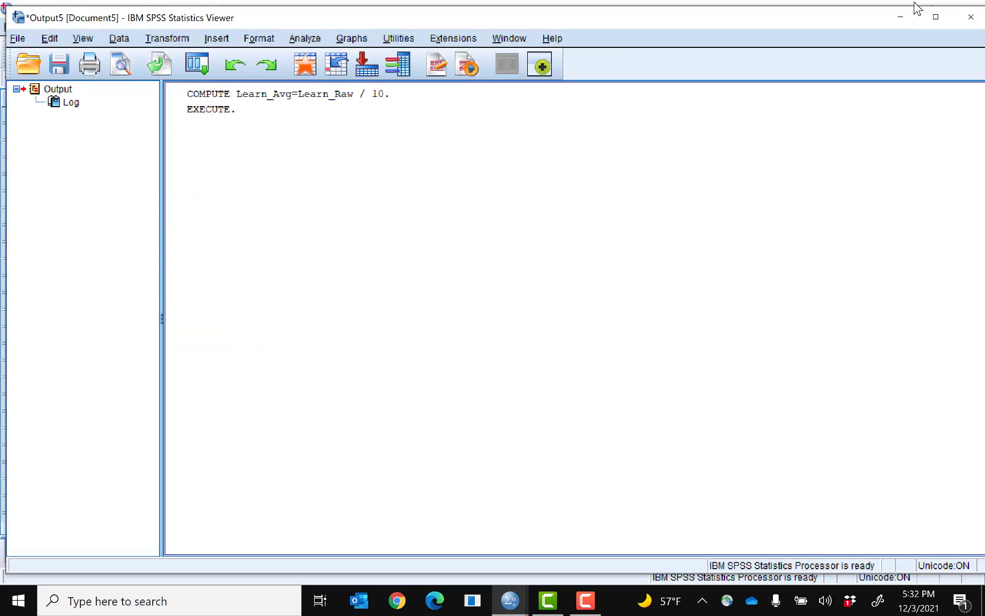
click(902, 17)
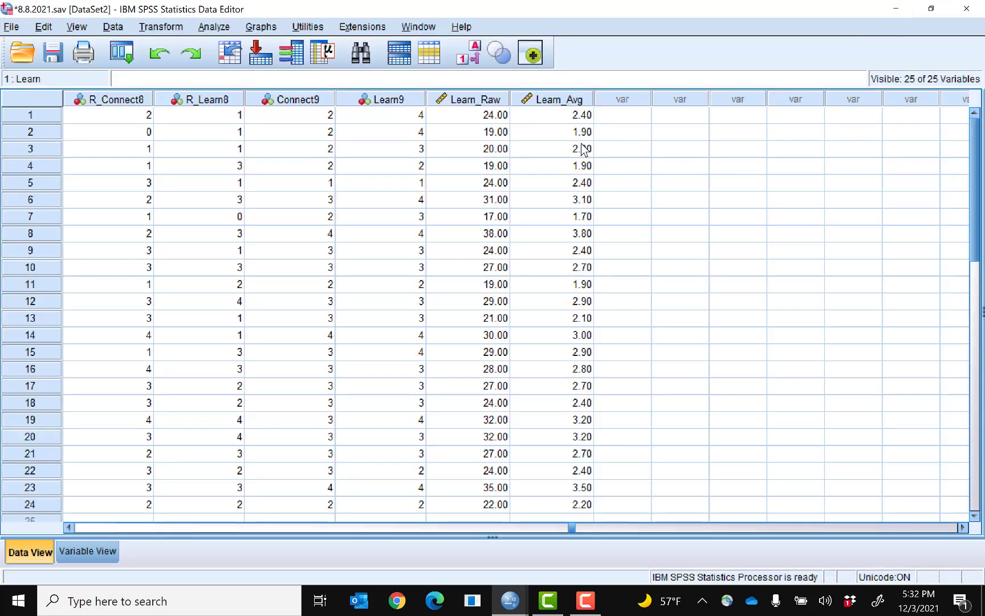